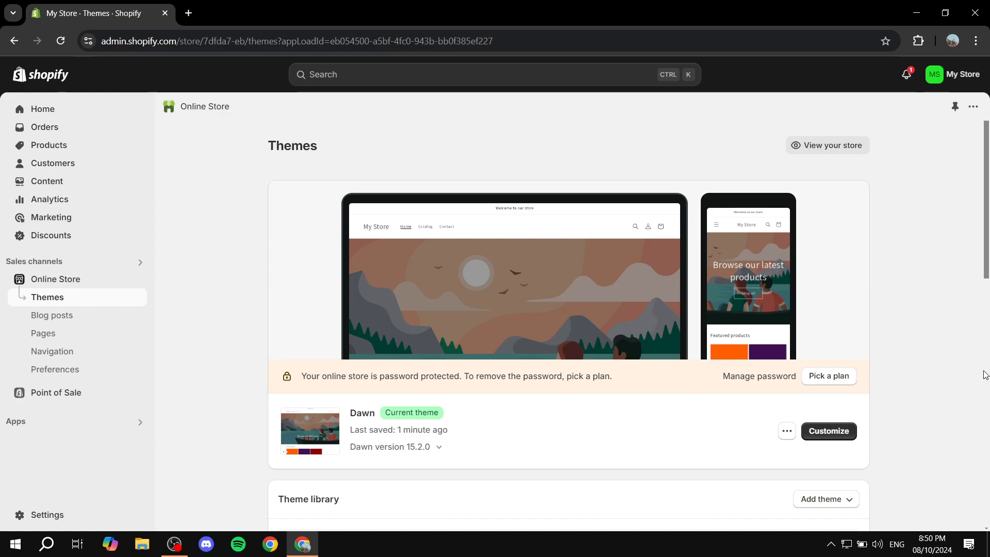
Install the Shopify Search & Discovery app from the recommended apps and close the leftover browser tabs.
key("ctrl+k")
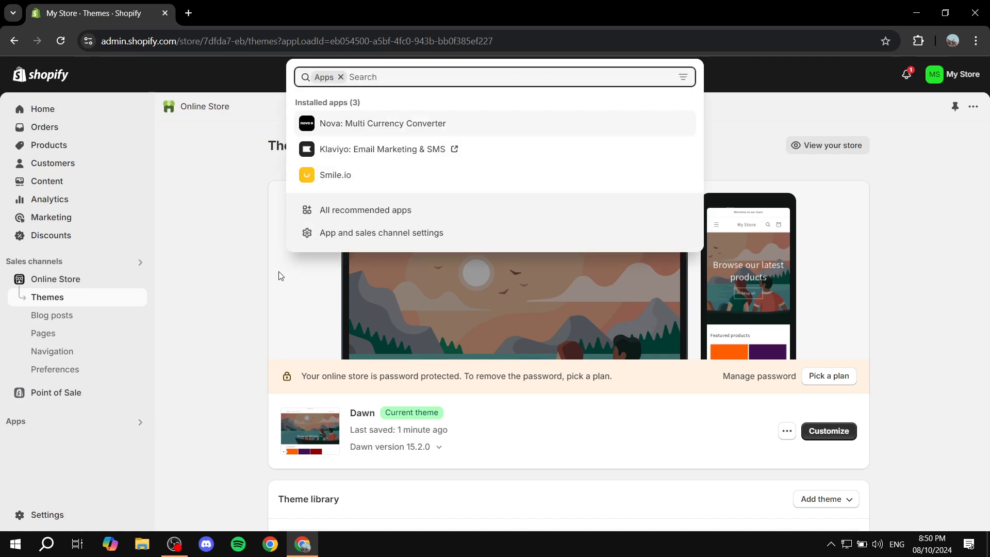
left_click(367, 209)
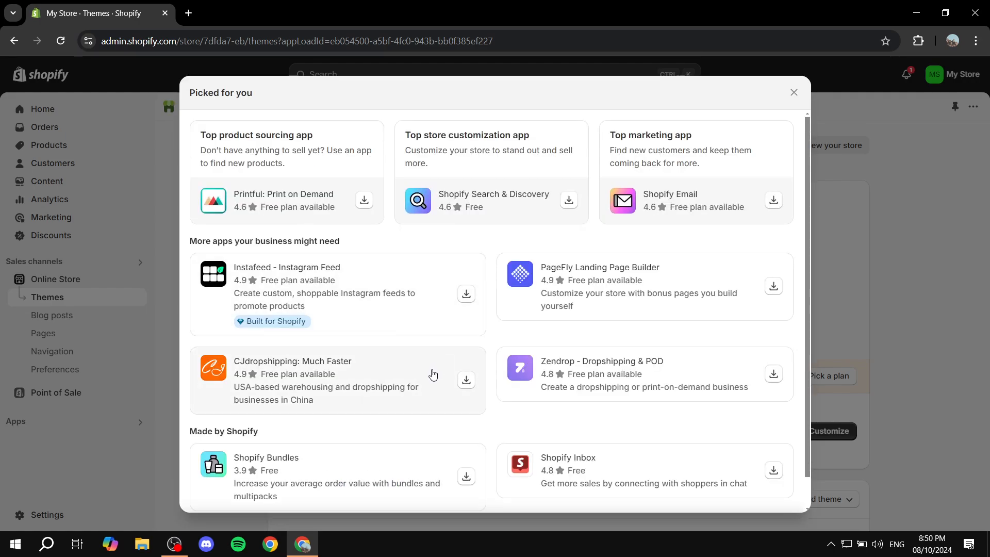
scroll(436, 381, "down", 2)
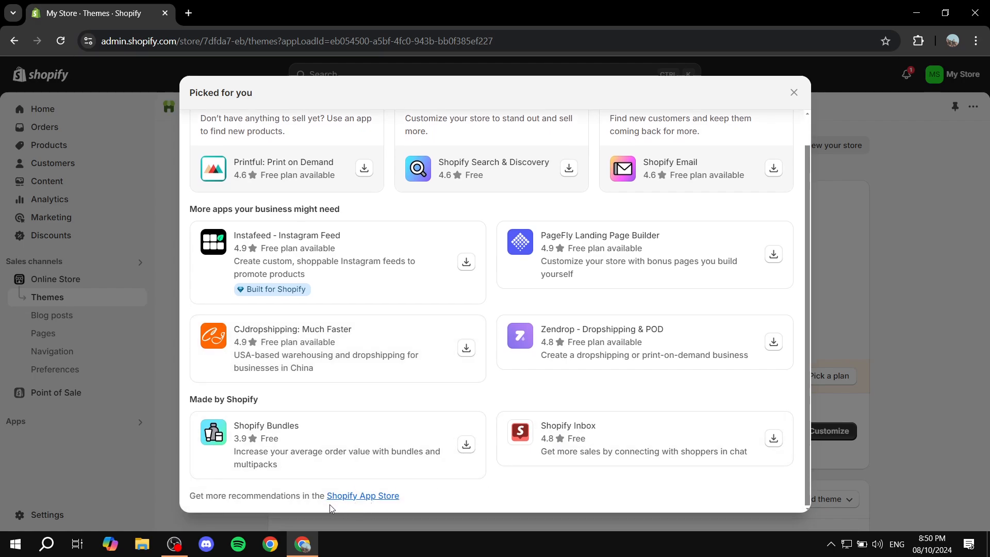
scroll(330, 508, "up", 2)
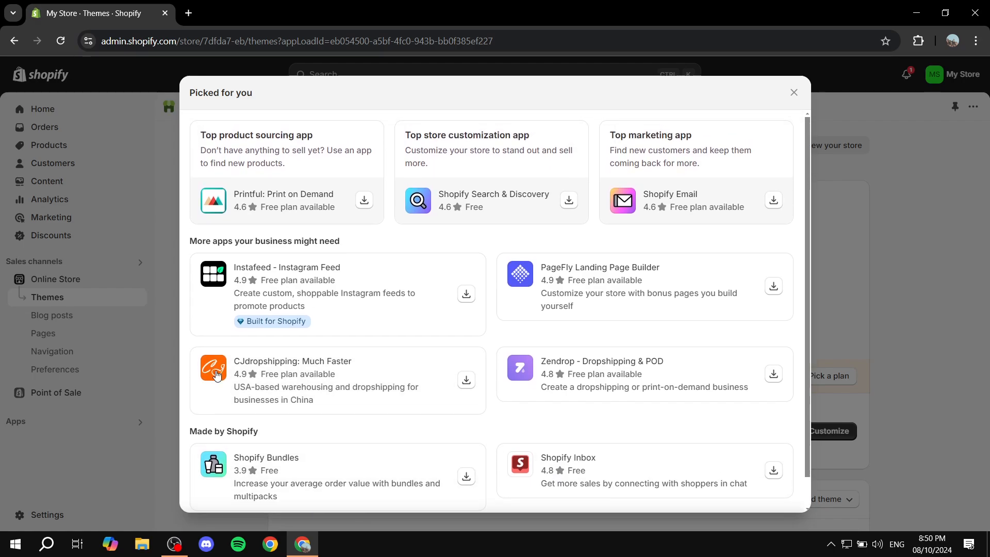
left_click(516, 203)
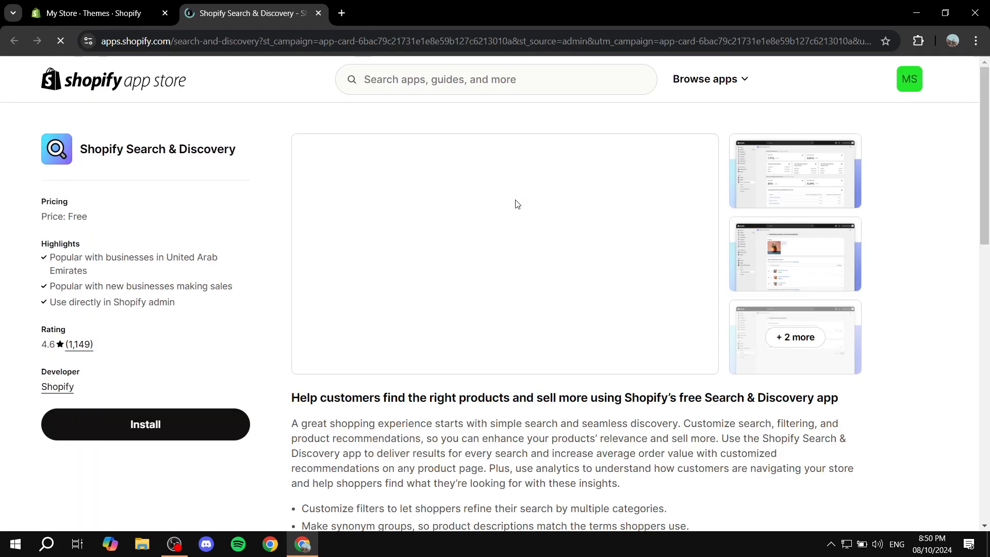
left_click(201, 417)
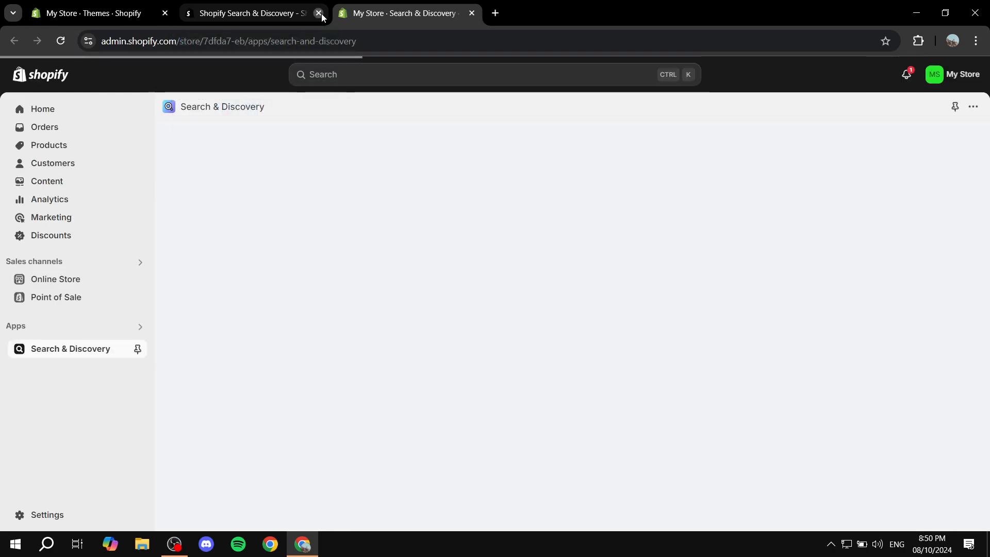
left_click(319, 13)
left_click(165, 14)
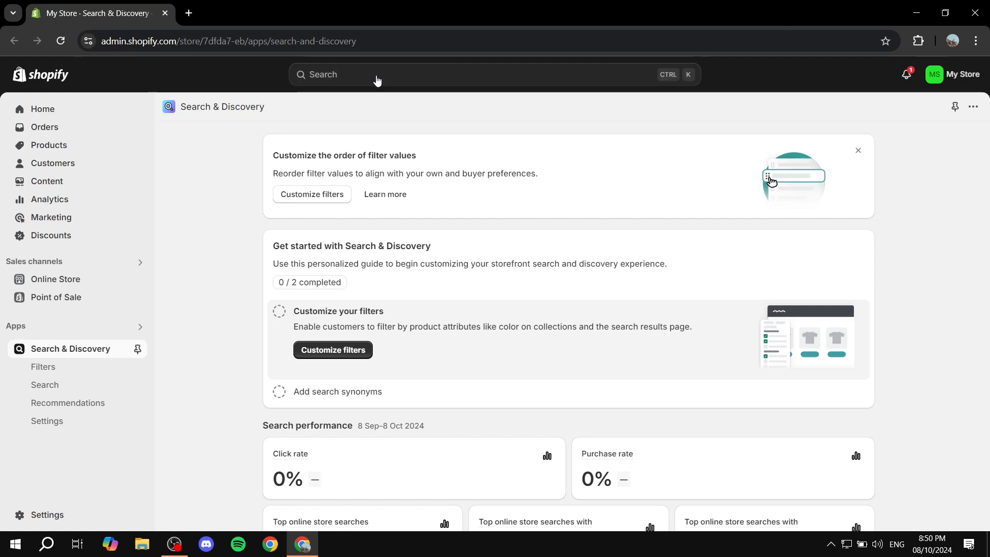
Open the Dawn theme for customization and preview the Purple product's page.
scroll(440, 235, "down", 5)
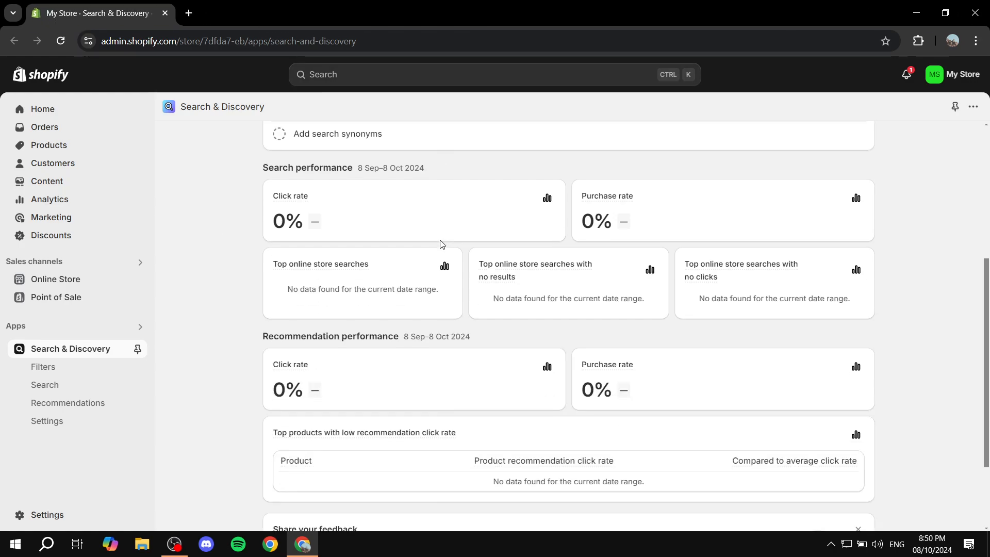
scroll(436, 238, "up", 5)
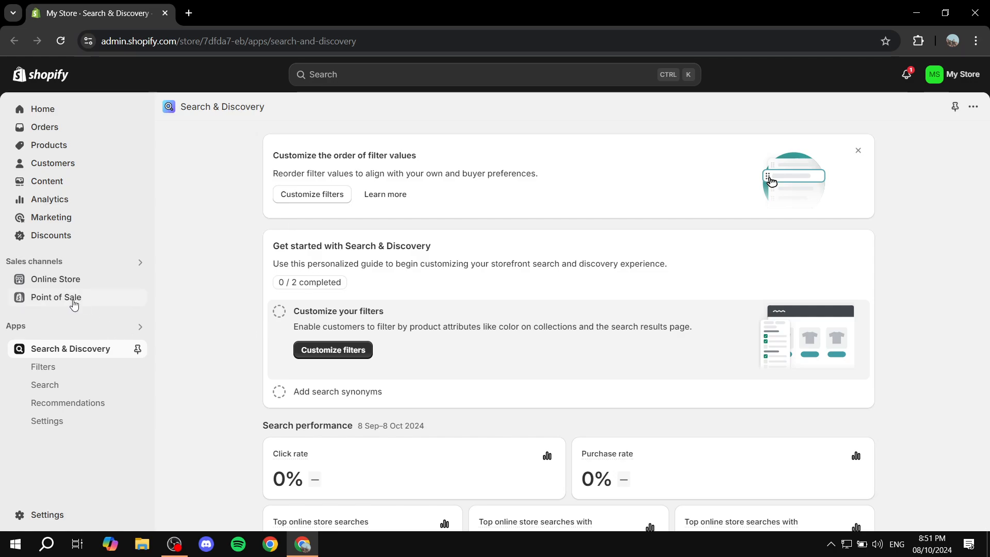
left_click(53, 281)
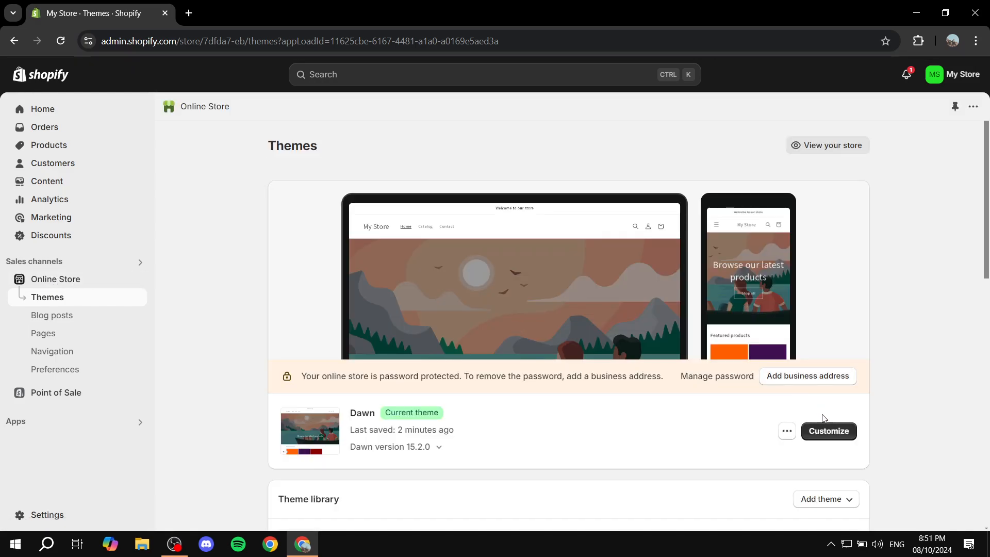
left_click(829, 427)
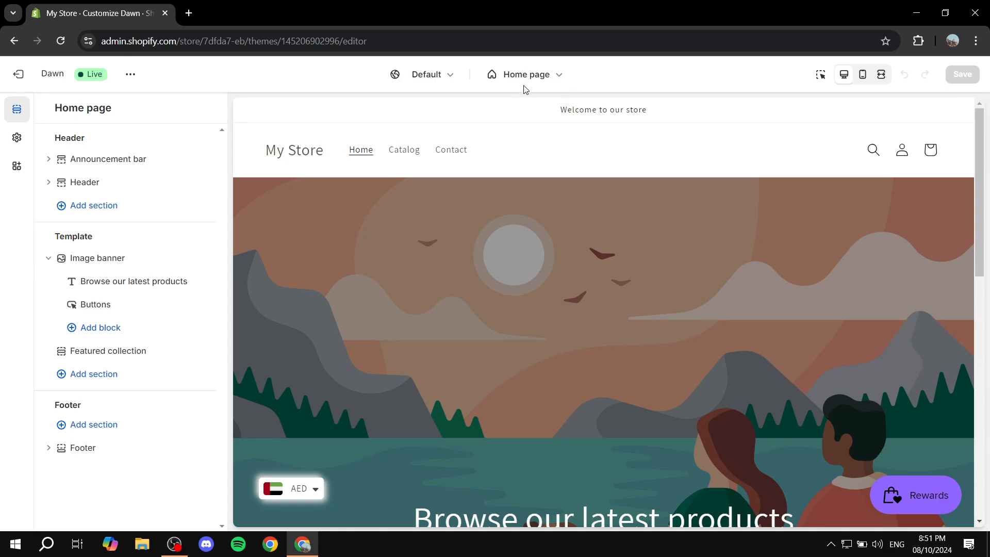
scroll(334, 278, "down", 7)
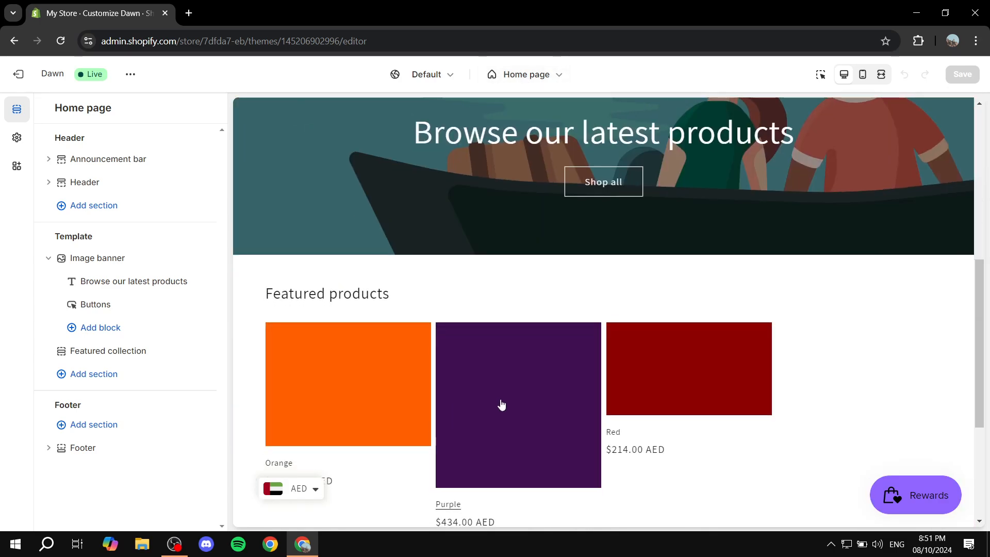
left_click(501, 405)
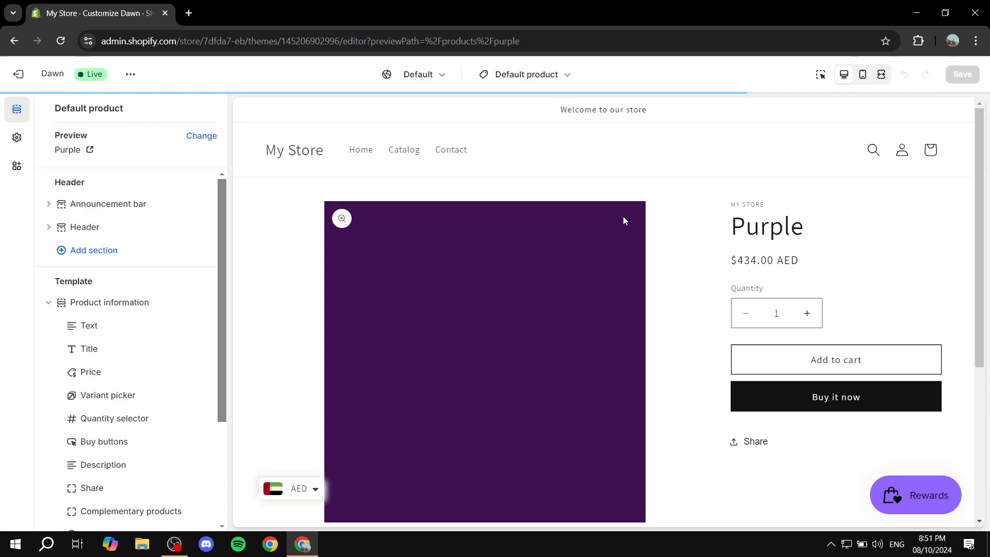
Replace the existing Complementary products block in the Product information section with a newly added one.
scroll(623, 224, "down", 2)
scroll(137, 396, "down", 1)
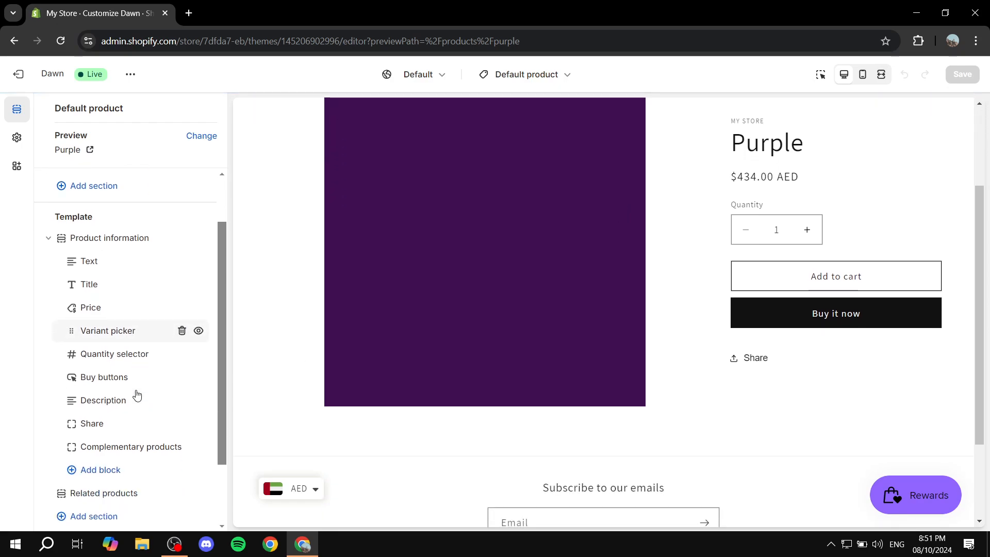
left_click(182, 449)
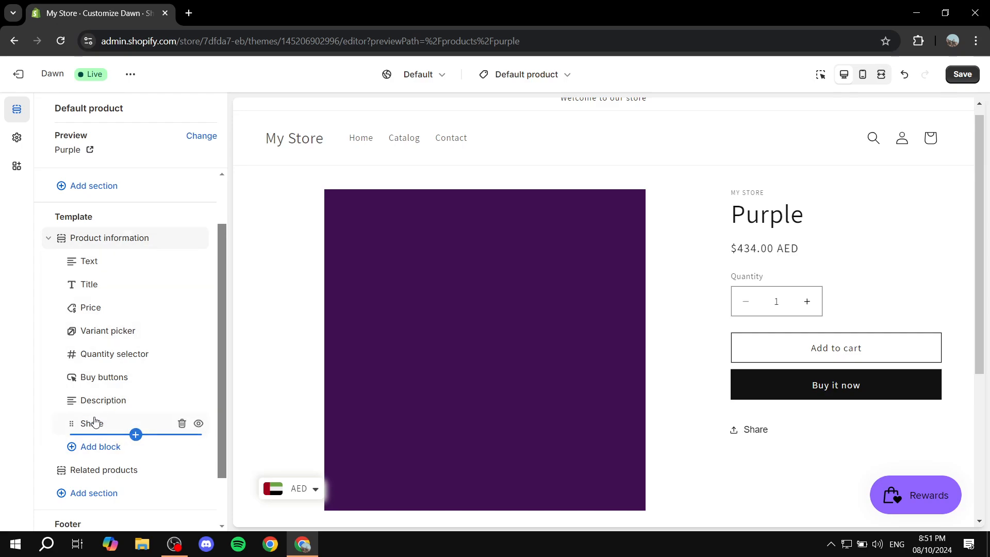
left_click(82, 448)
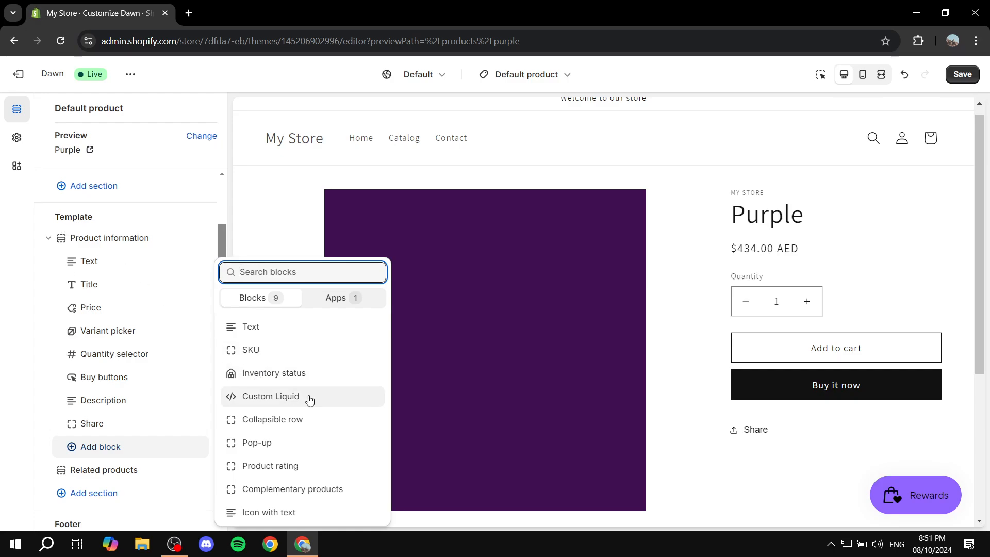
left_click(281, 491)
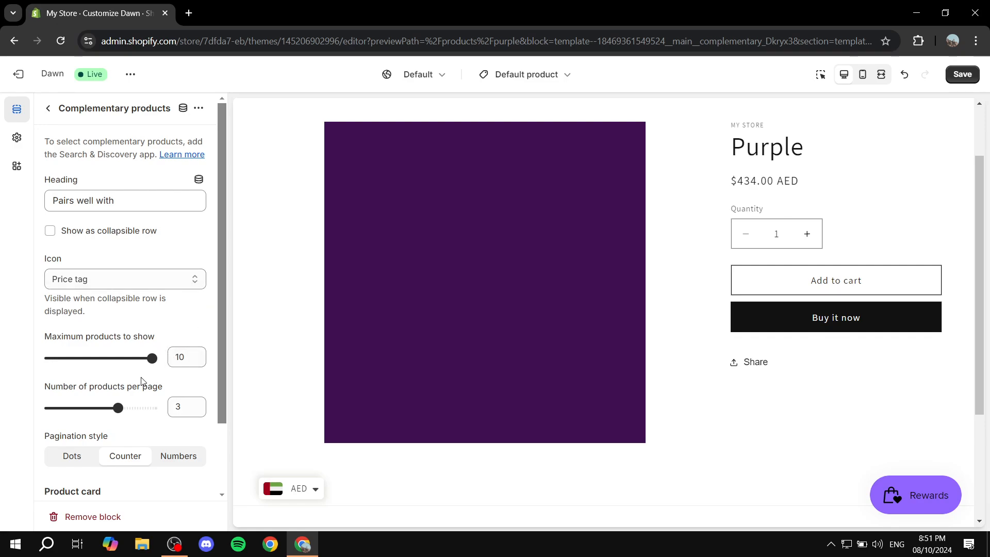
Set the Complementary products block to show 4 products per page and save the theme.
scroll(143, 381, "down", 1)
left_click_drag(121, 345, 138, 345)
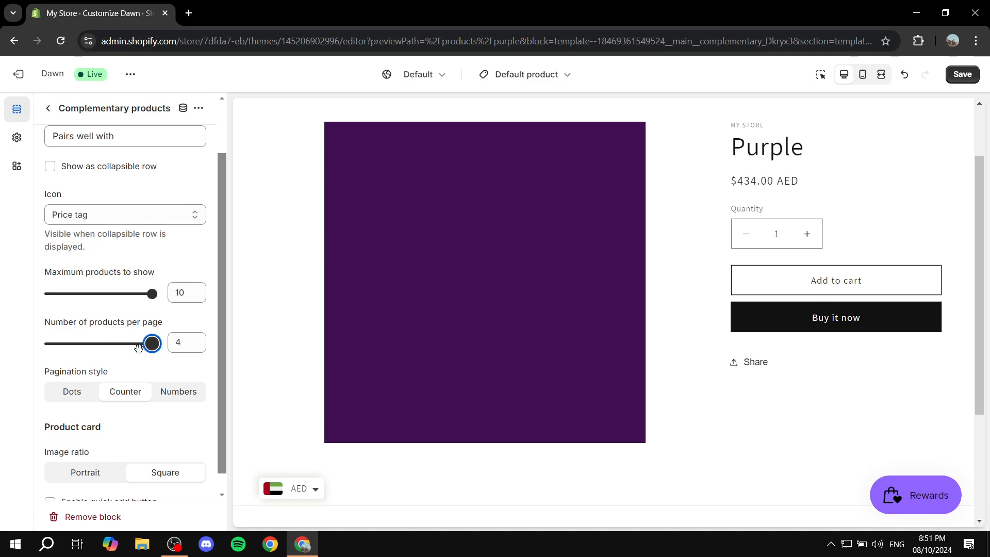
scroll(159, 371, "down", 1)
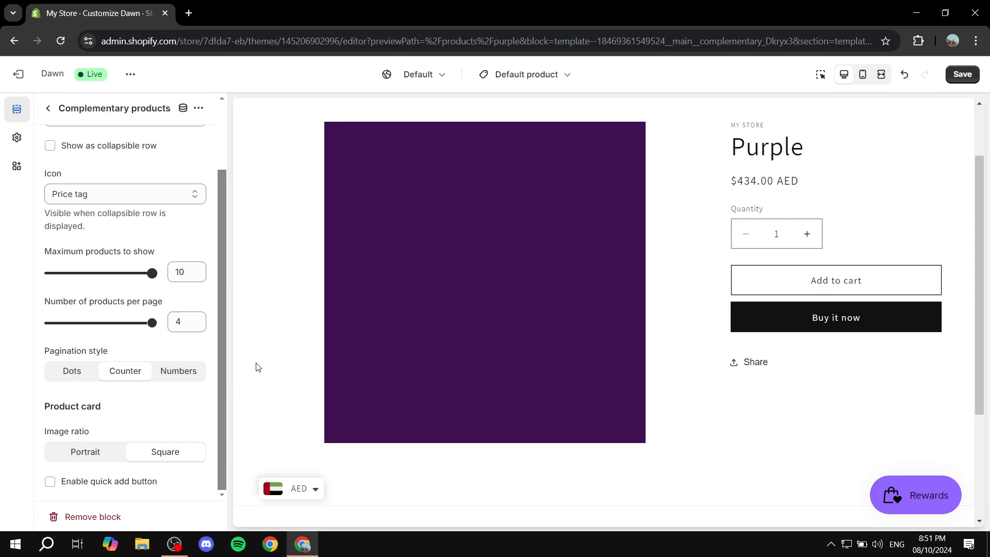
left_click(962, 73)
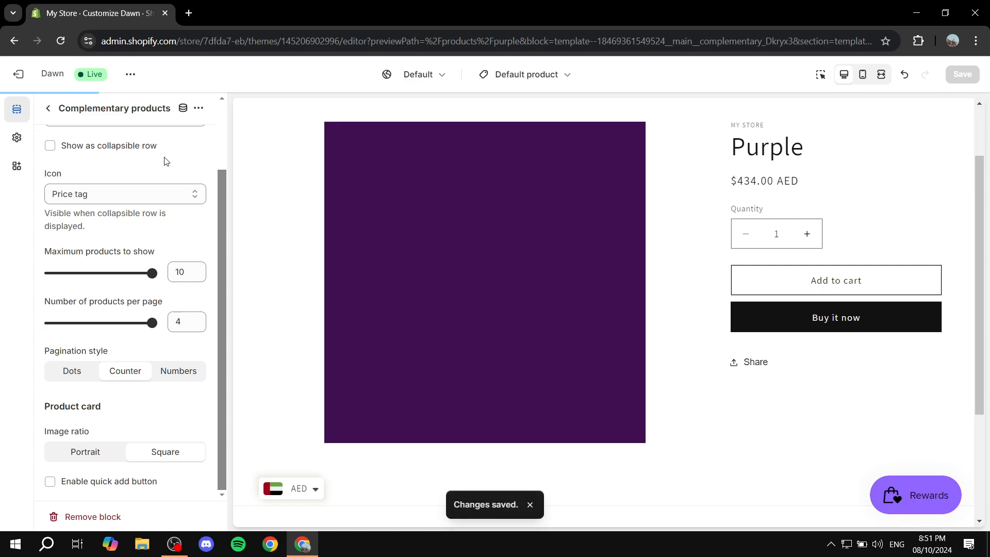
Exit the theme editor and open the Purple product's recommendations in the Search & Discovery app.
left_click(18, 74)
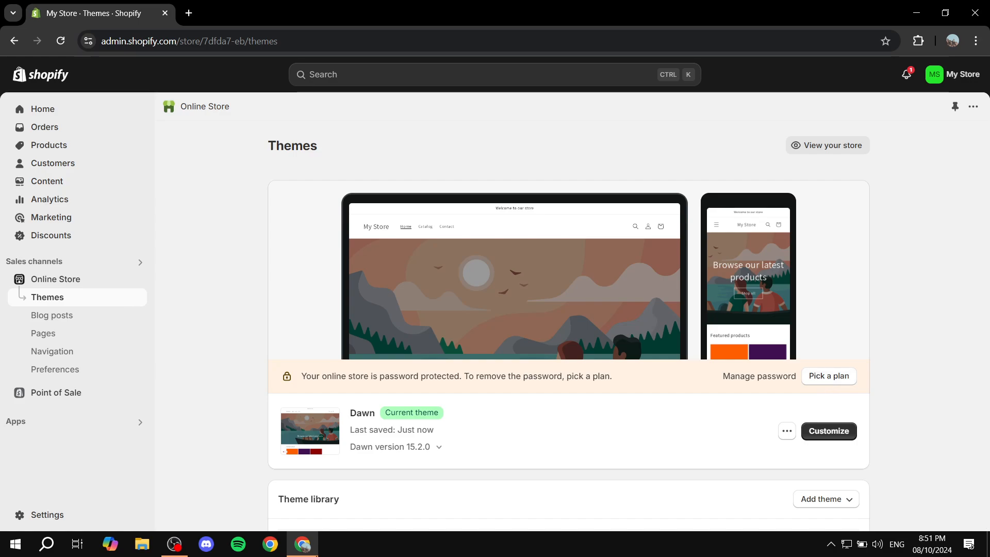
left_click(115, 427)
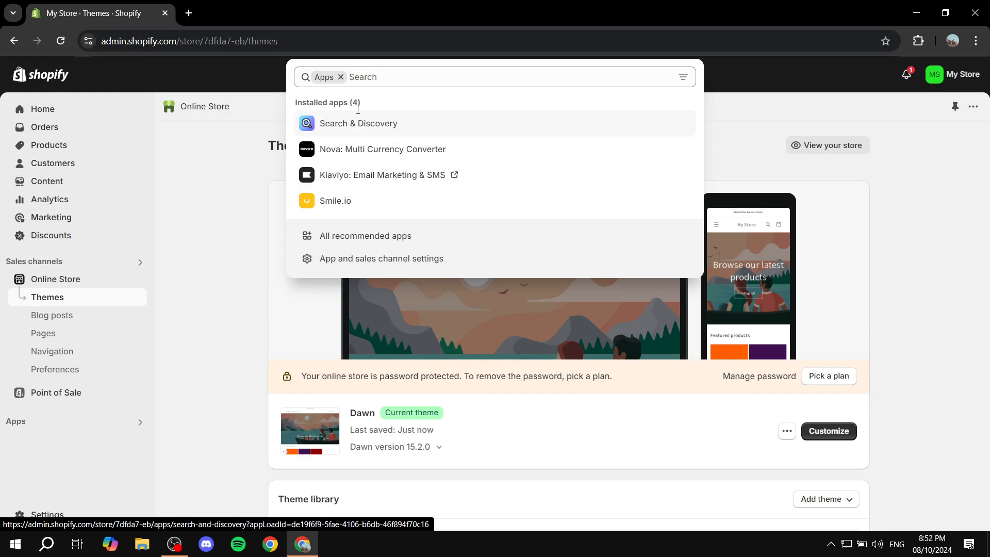
left_click(362, 129)
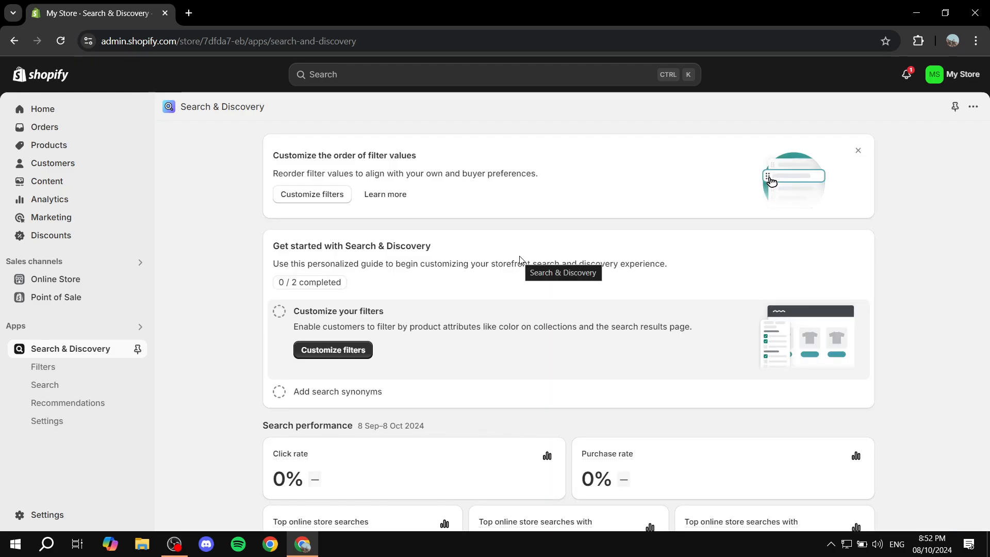
scroll(502, 262, "down", 7)
scroll(503, 227, "up", 7)
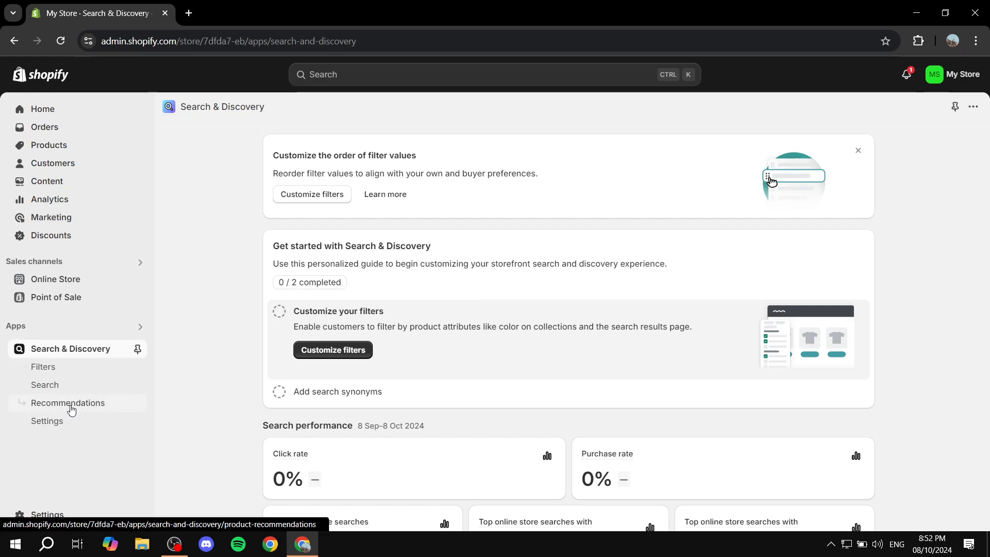
left_click(52, 370)
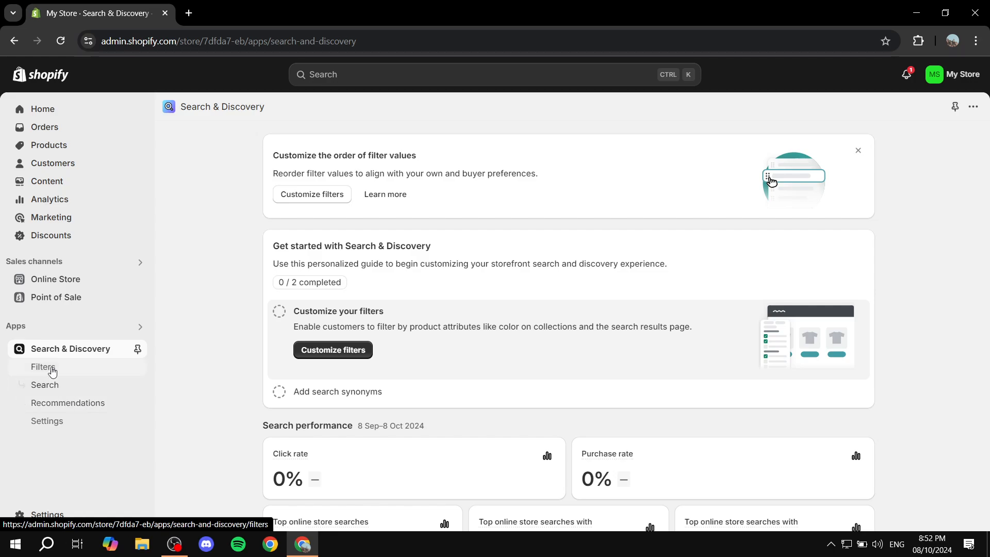
left_click(75, 408)
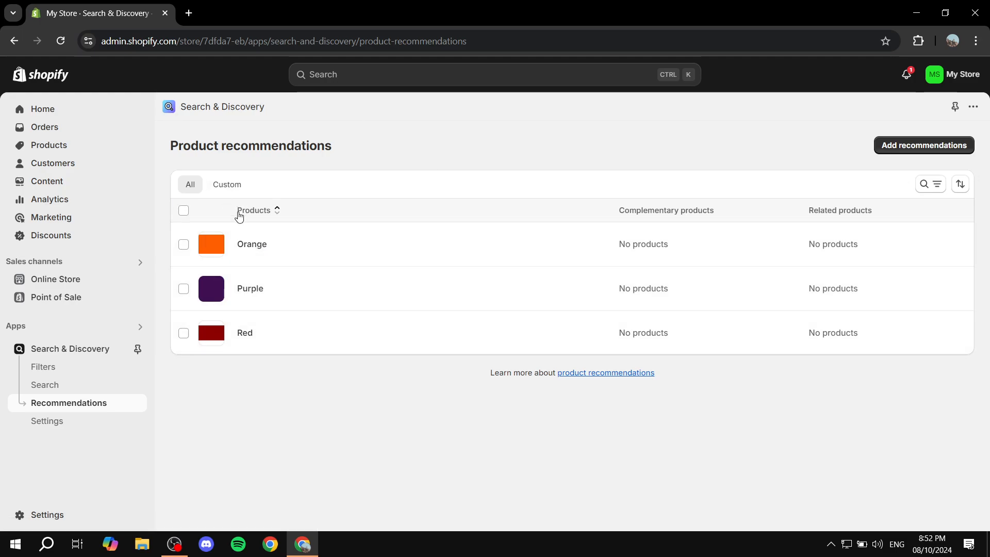
left_click(251, 290)
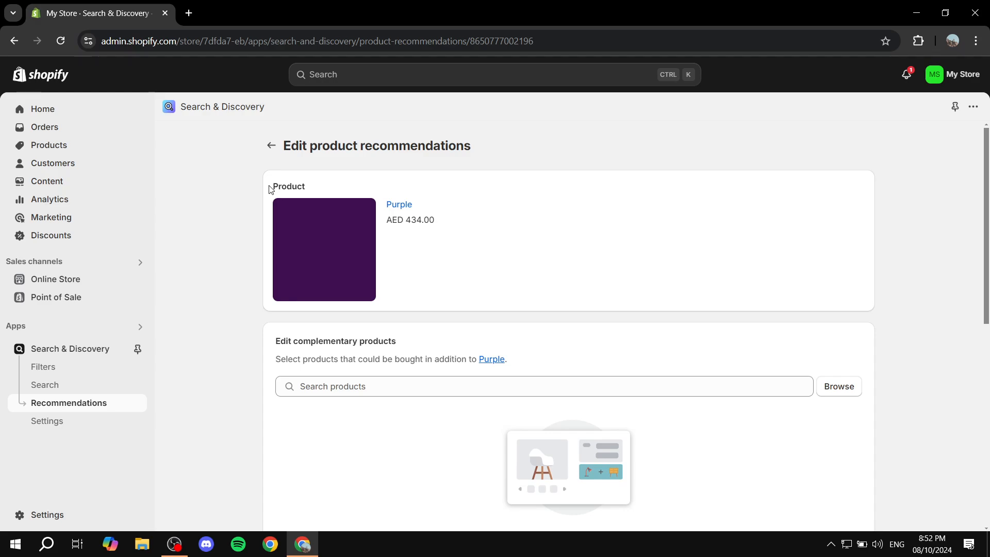
Examine the product, complementary products and related products sections of Purple's recommendations.
left_click_drag(268, 184, 320, 186)
left_click(319, 182)
scroll(363, 222, "down", 1)
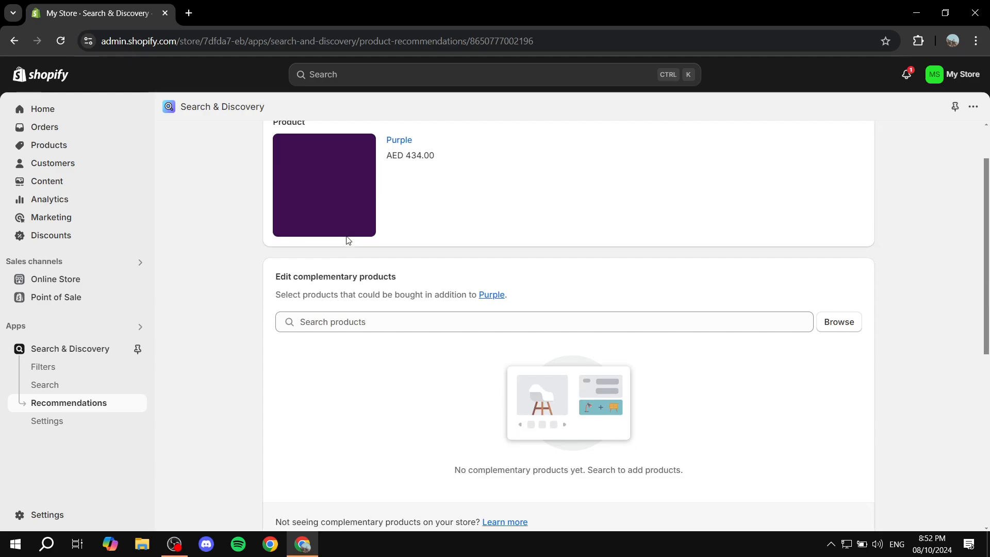
left_click_drag(276, 277, 410, 280)
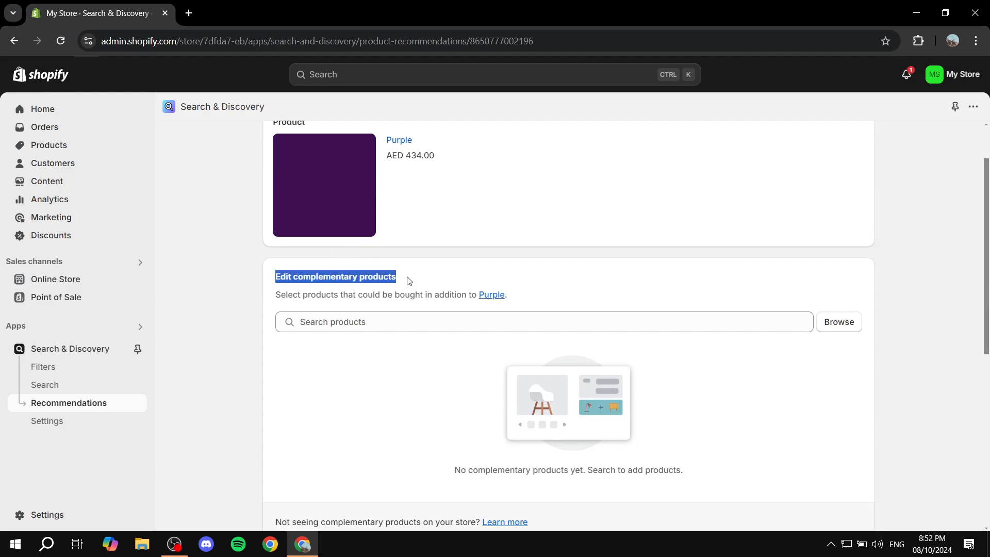
left_click(440, 269)
scroll(438, 270, "down", 4)
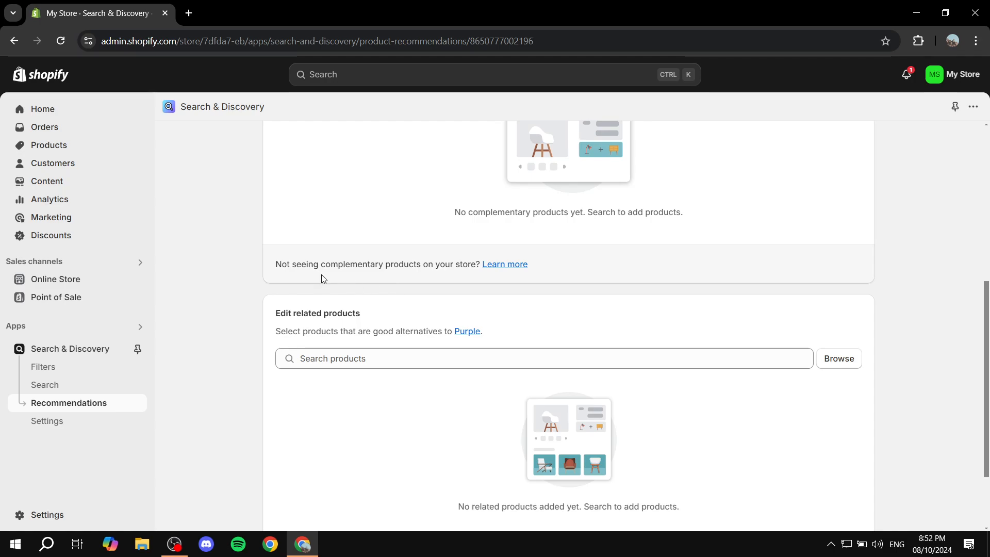
left_click_drag(276, 317, 375, 316)
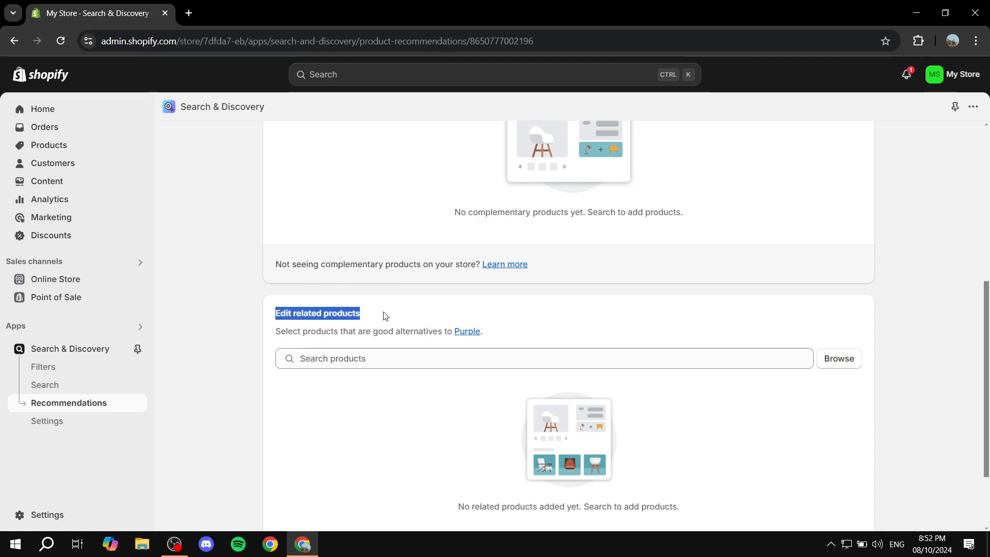
left_click(384, 316)
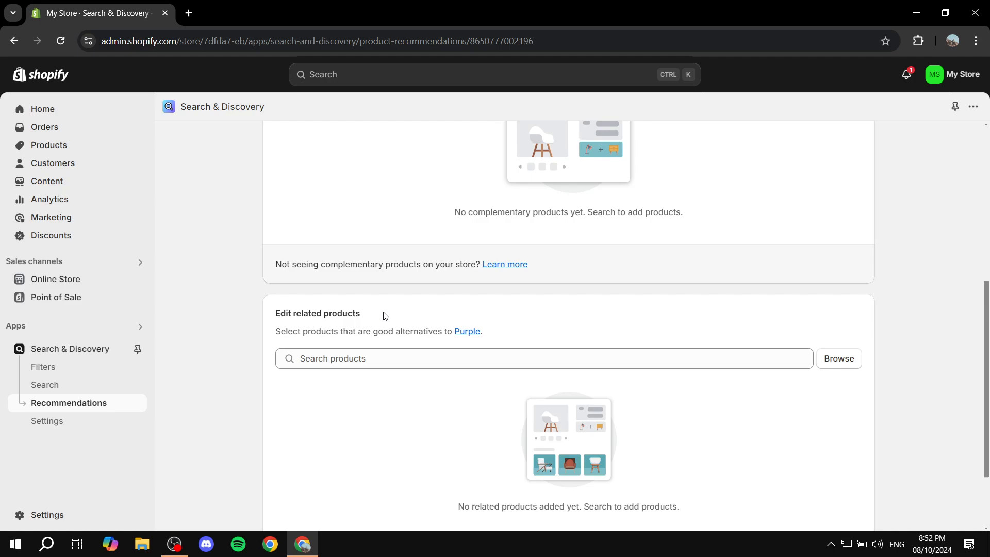
scroll(384, 316, "up", 5)
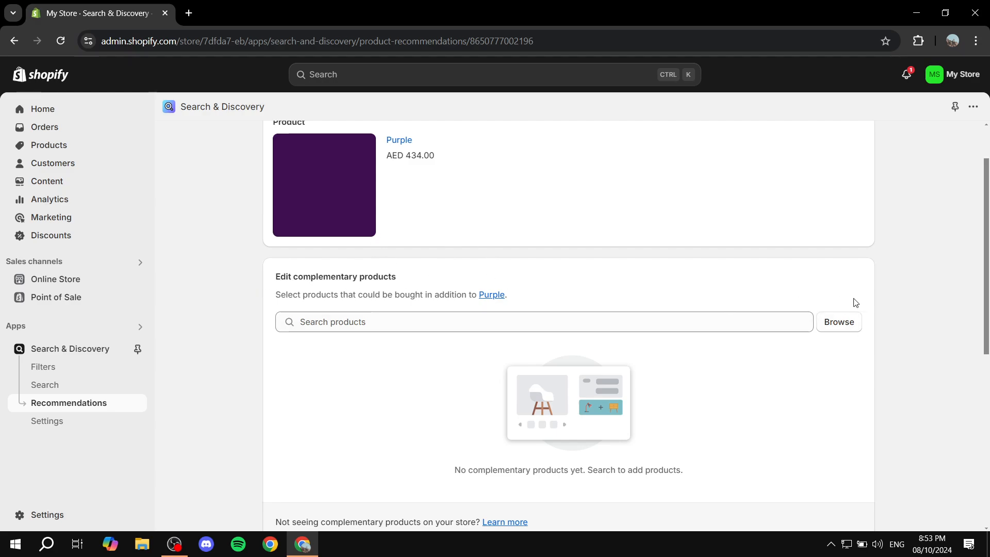
Add Orange and Red as complementary products for the Purple product and save the recommendations.
left_click_drag(272, 282, 392, 276)
left_click(417, 271)
left_click(847, 328)
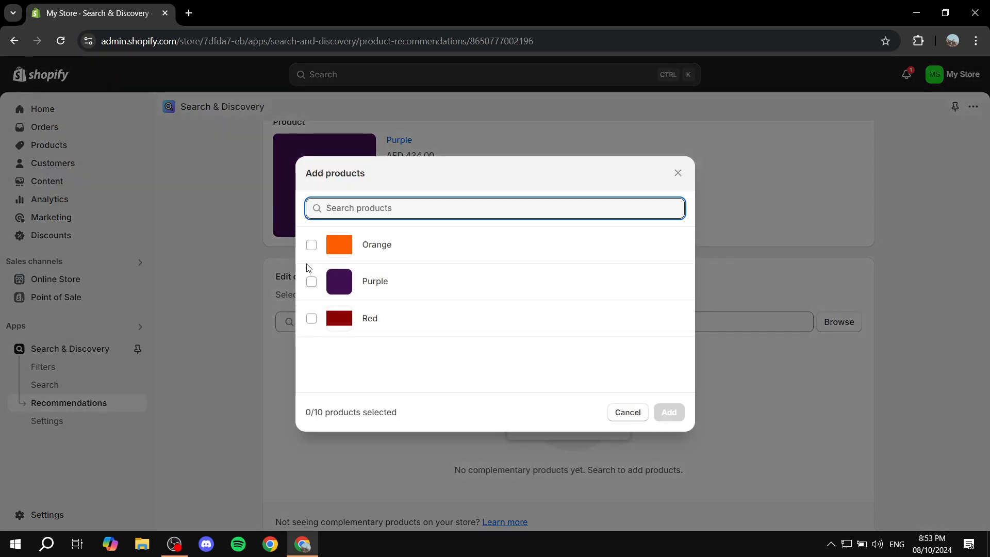
left_click(323, 324)
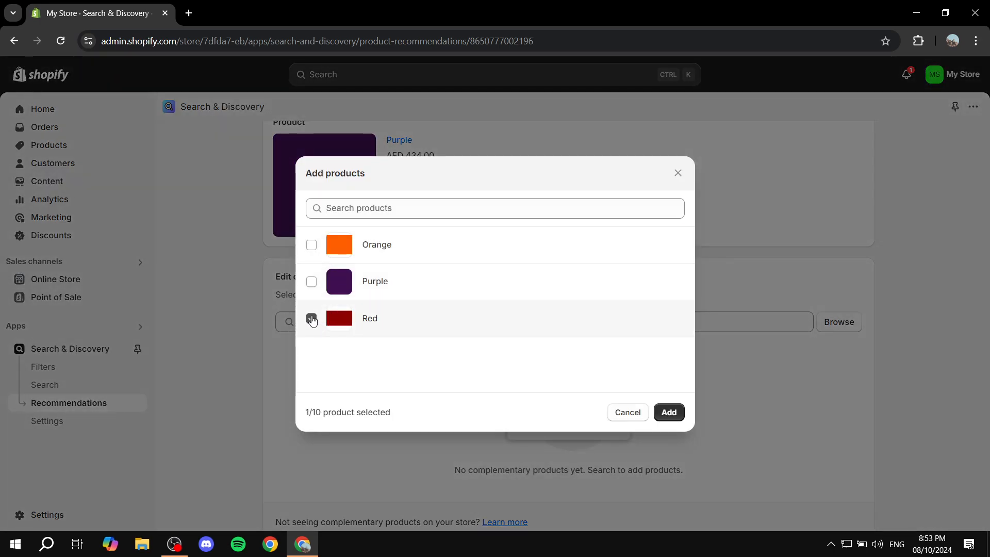
left_click(311, 247)
left_click(668, 413)
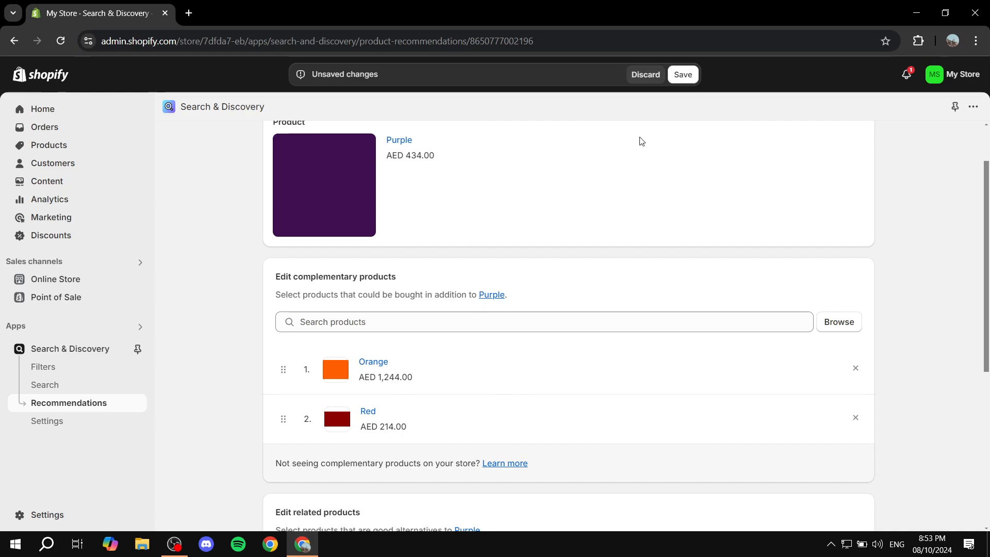
left_click(683, 76)
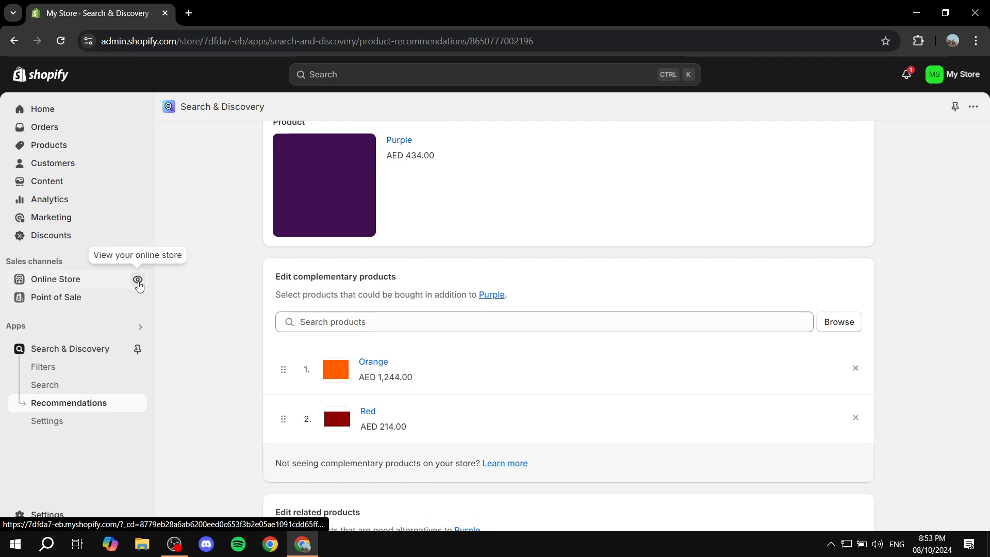
View the online store and remove the Red product from the shopping cart.
left_click(138, 281)
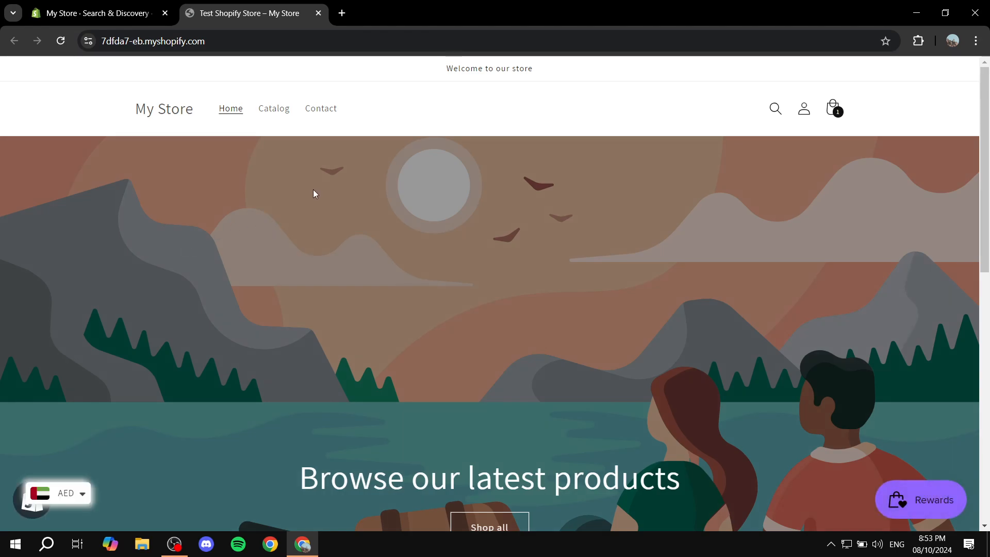
scroll(312, 193, "down", 7)
scroll(841, 106, "up", 7)
left_click(840, 106)
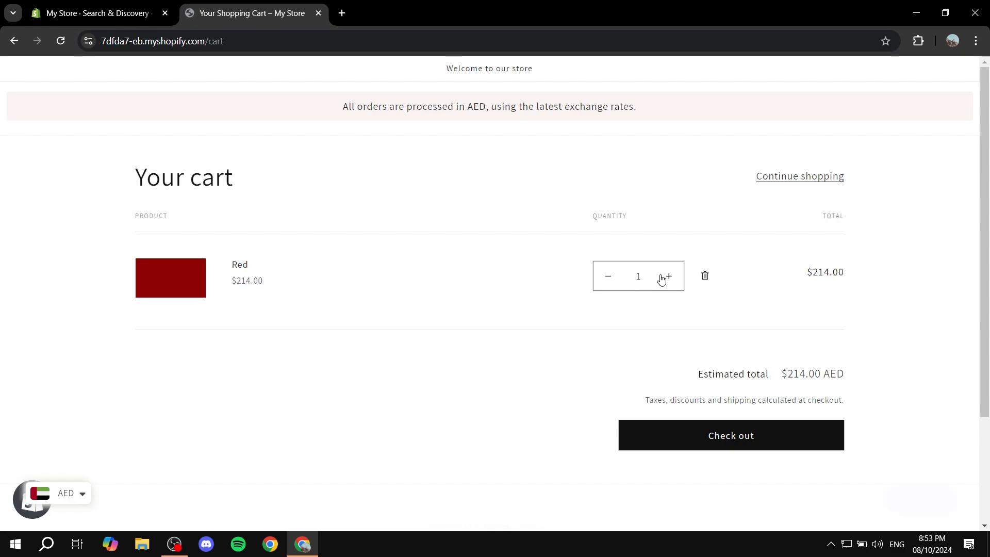
left_click(705, 277)
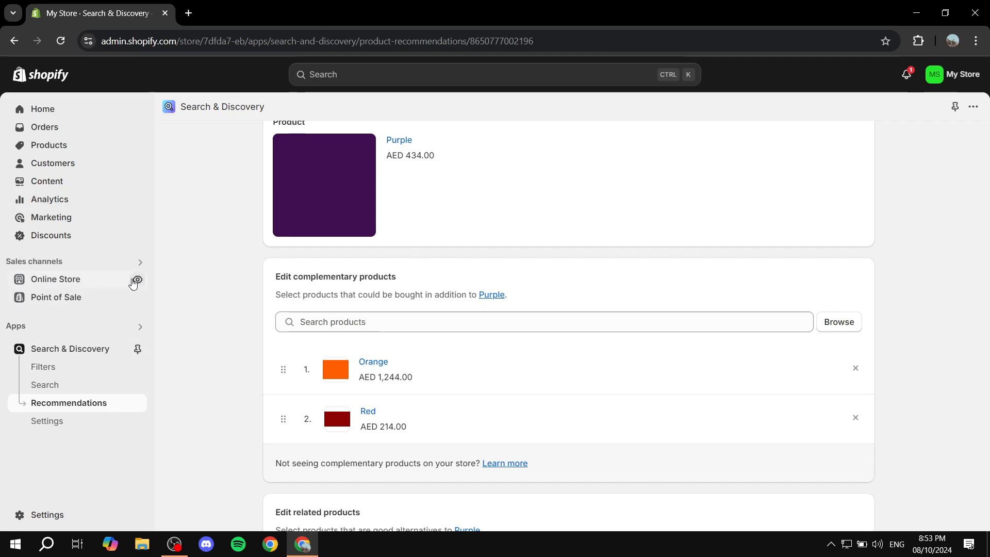
Reopen the online store, examine the "Pairs well with" section on the Purple product page, and close the storefront.
left_click(135, 281)
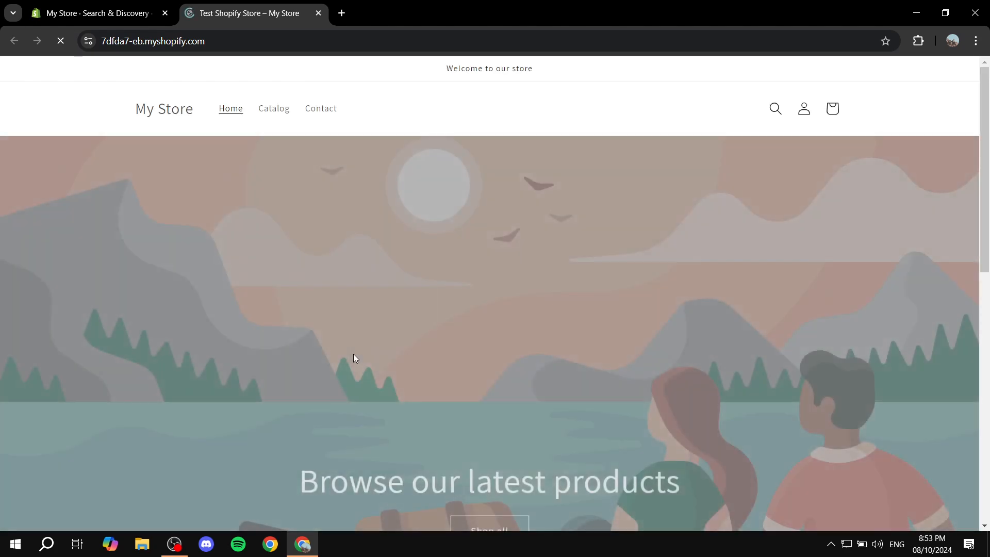
scroll(355, 361, "down", 6)
left_click(368, 361)
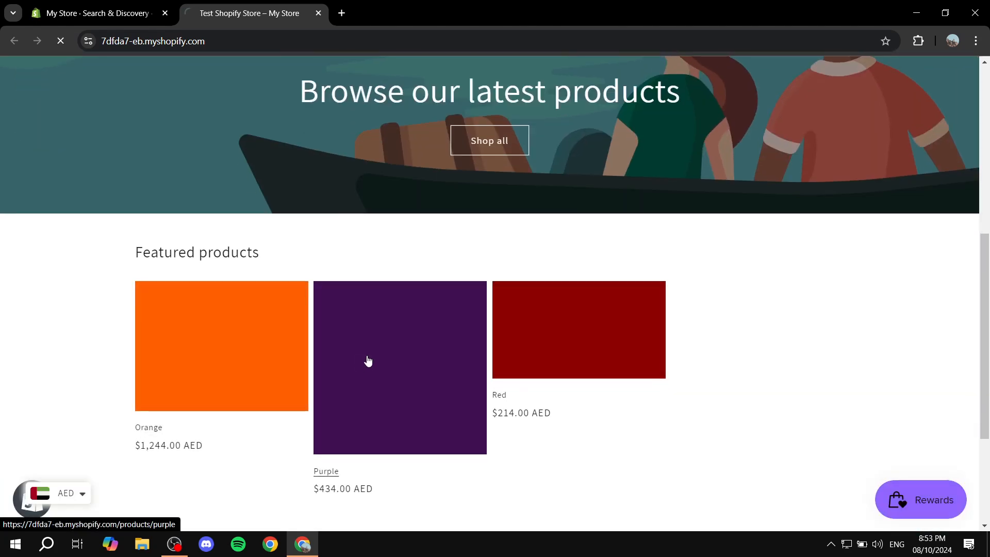
scroll(379, 355, "down", 2)
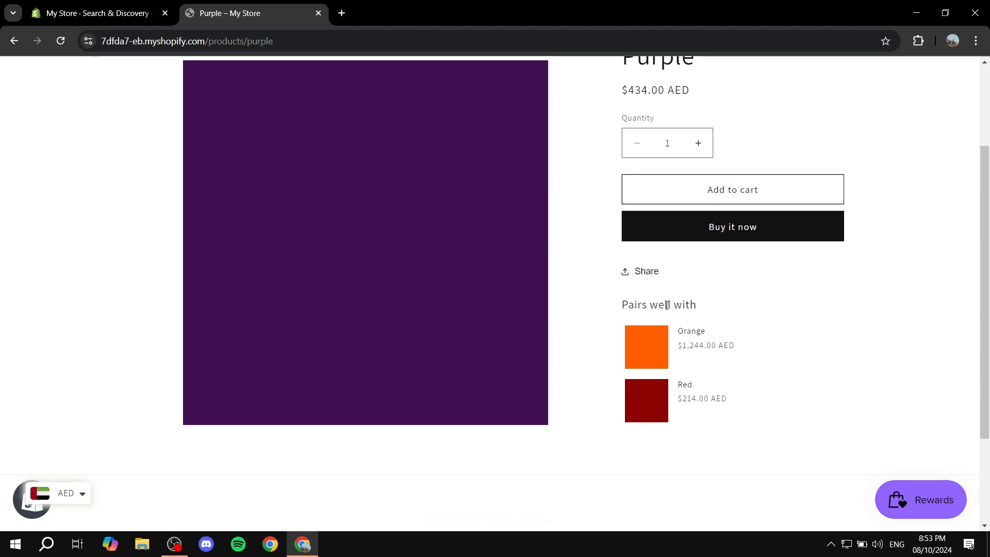
left_click(738, 325)
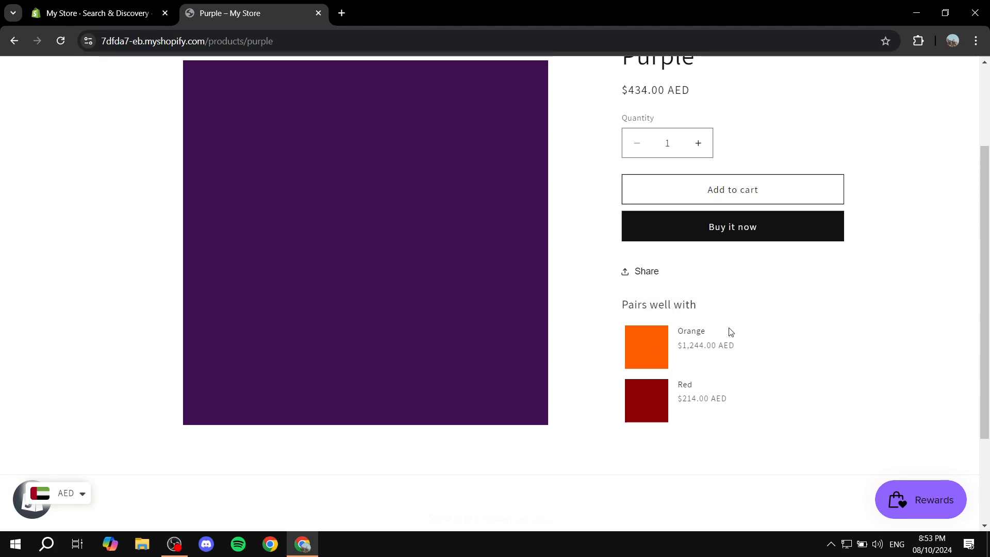
scroll(698, 372, "up", 2)
scroll(723, 307, "down", 3)
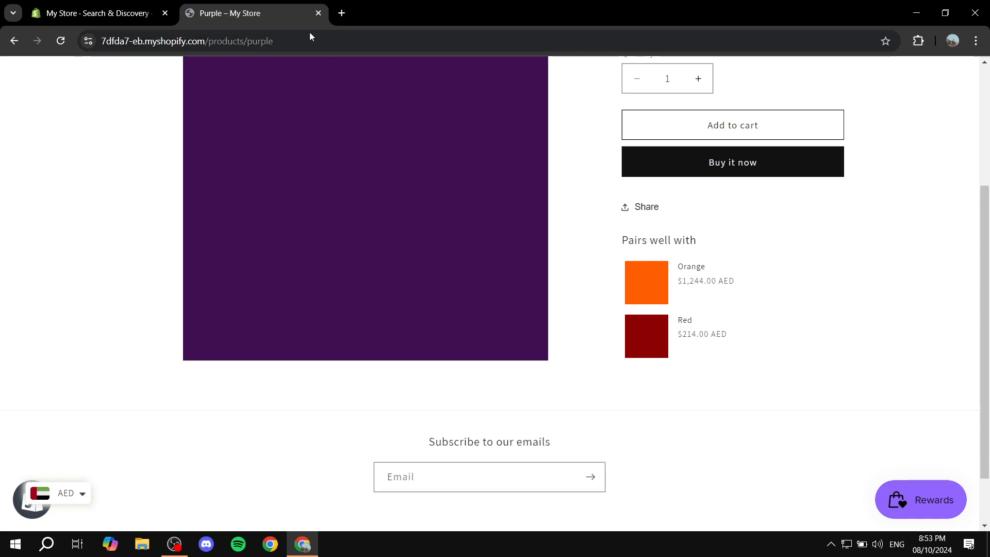
left_click(319, 14)
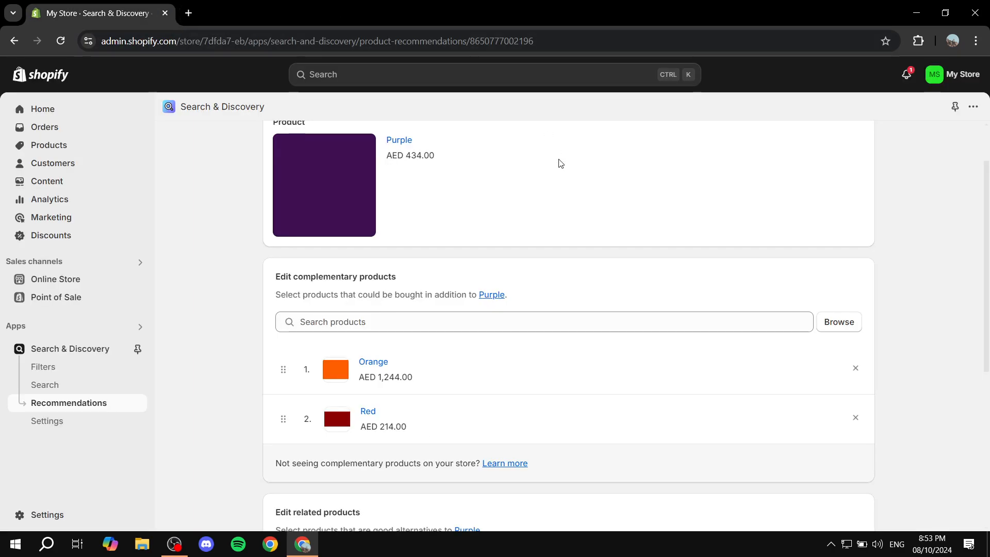
Add Purple and Red as complementary products for the Orange product, save, and return to the product recommendations list.
scroll(381, 323, "up", 2)
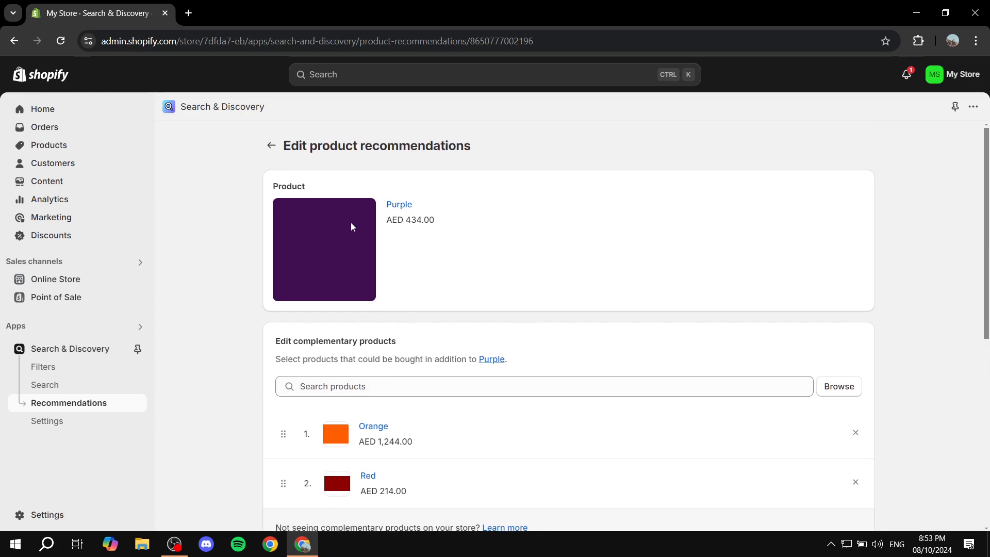
left_click(270, 144)
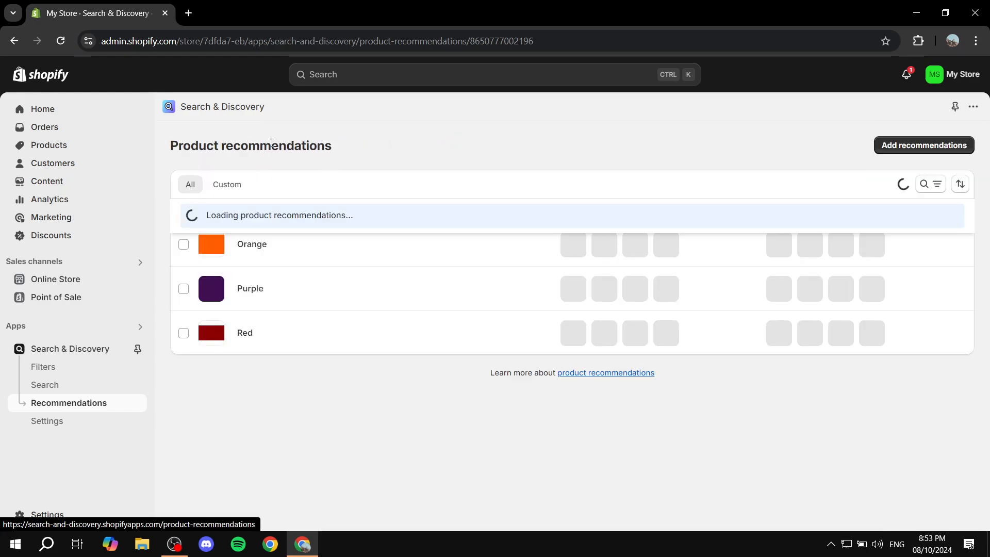
left_click(253, 245)
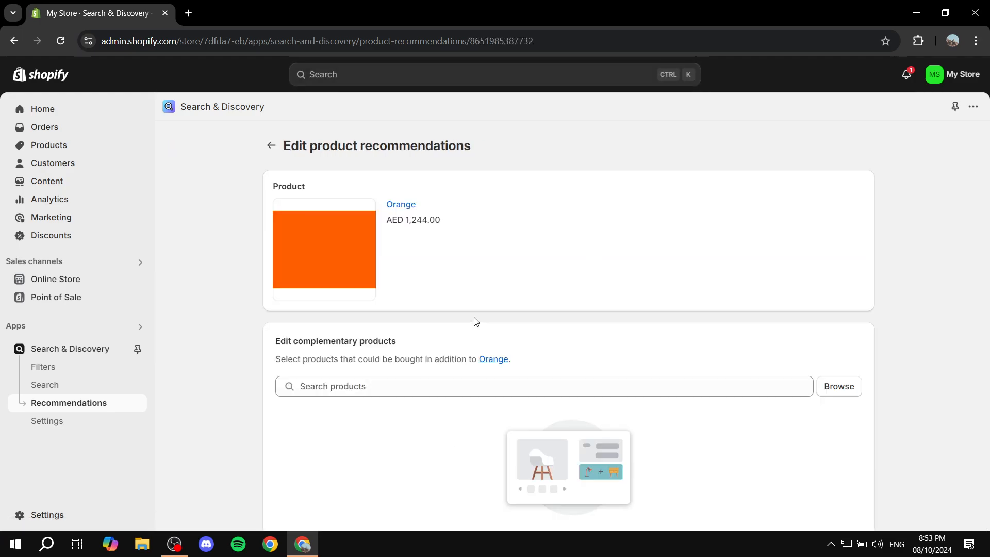
left_click(838, 386)
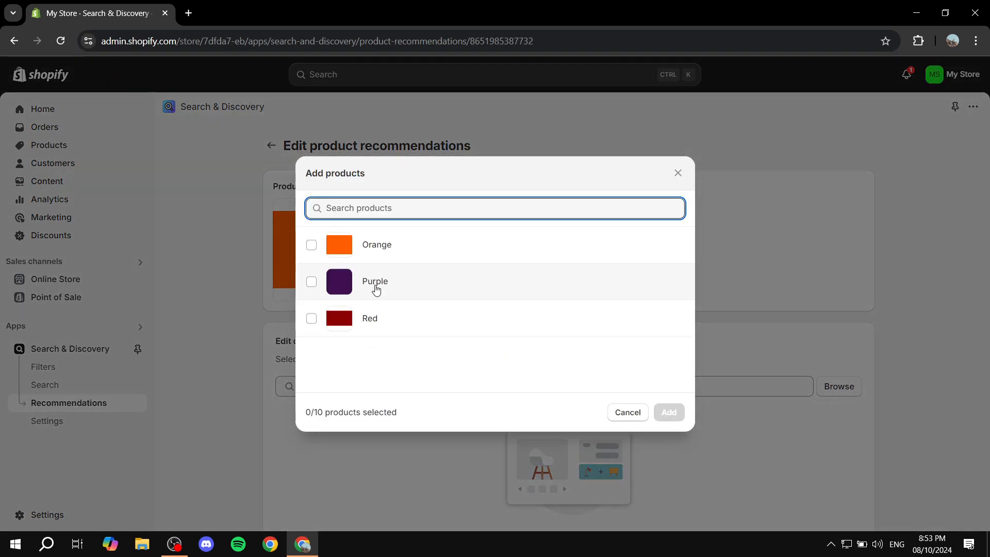
left_click(320, 283)
left_click(313, 319)
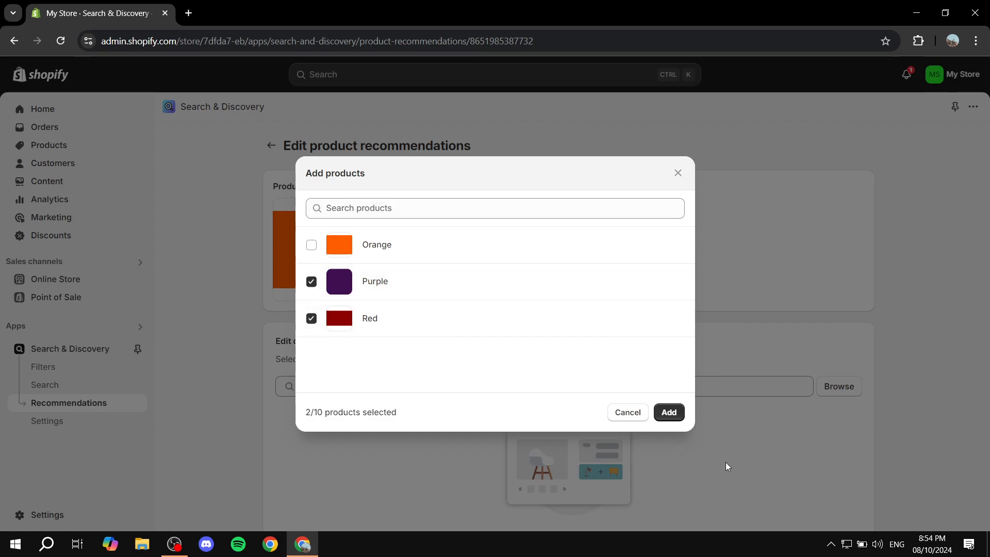
left_click(670, 412)
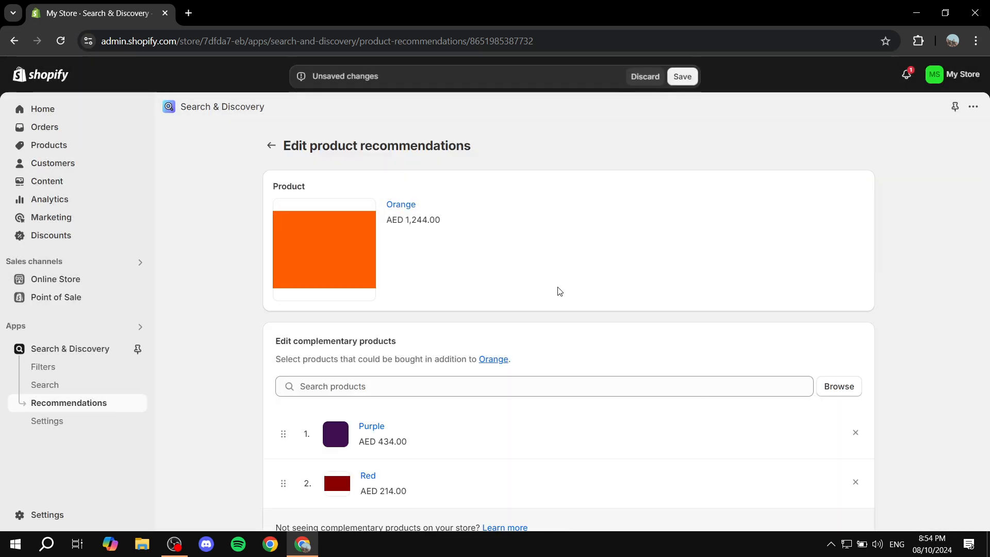
key("ctrl+s")
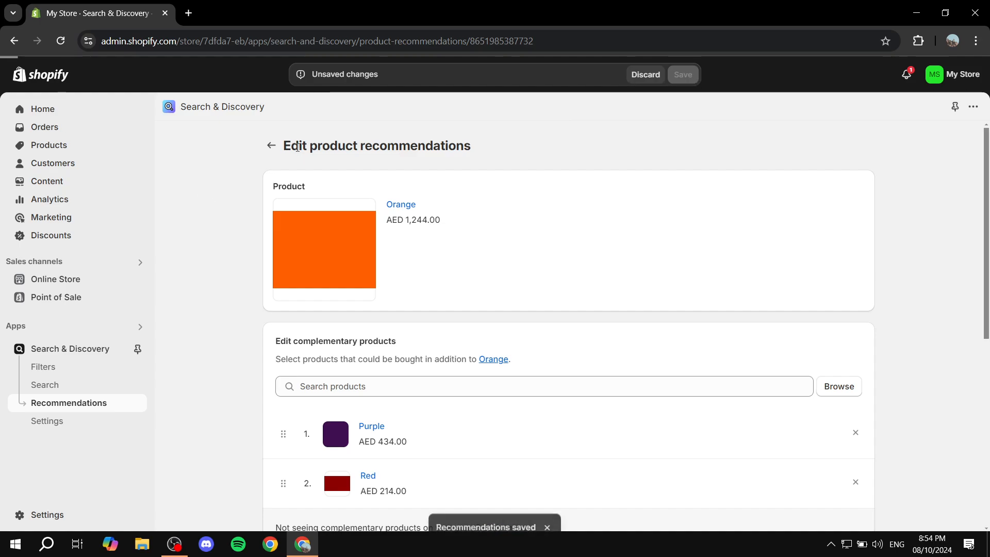
left_click(272, 146)
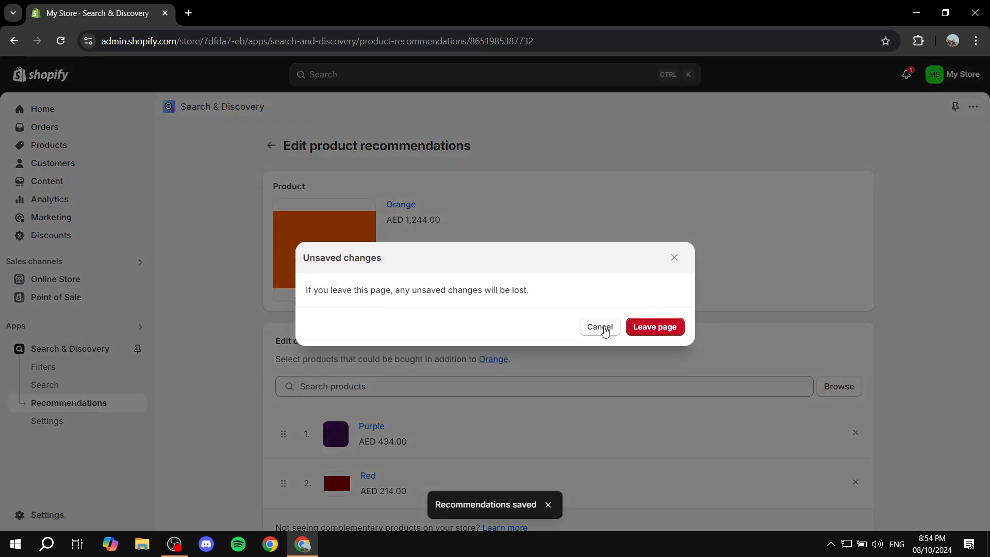
left_click(601, 328)
left_click(271, 146)
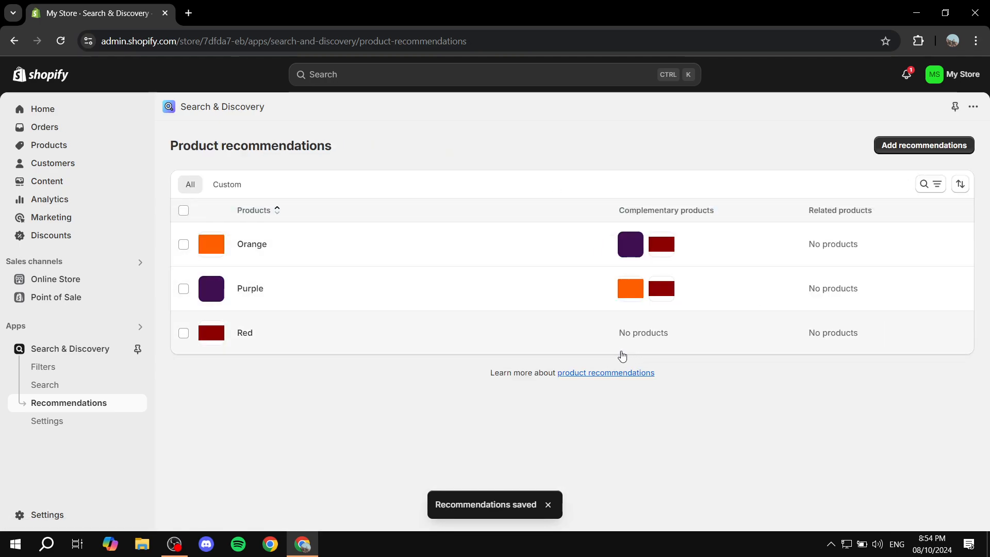